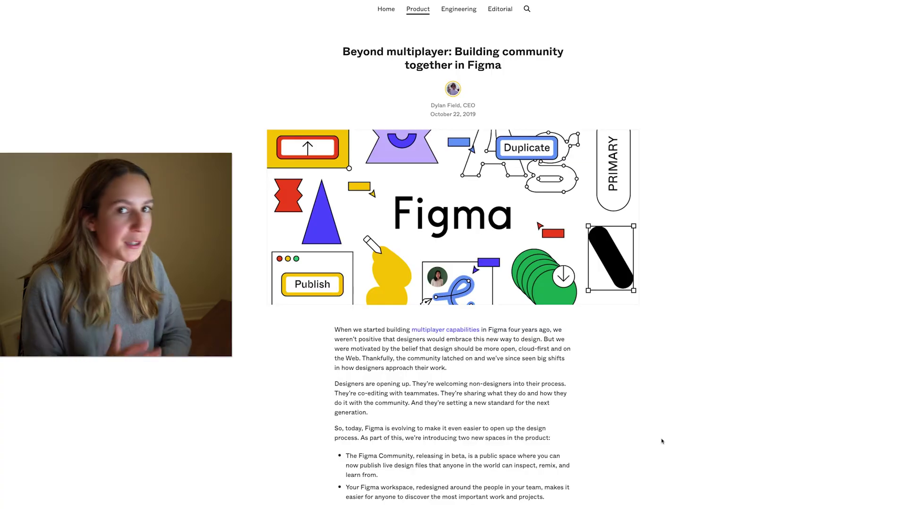
# Step: Scroll through the blog post's Slack, Dropbox, Unsplash, VMware and City of Chicago examples
pyautogui.scroll(-6, 662, 442)
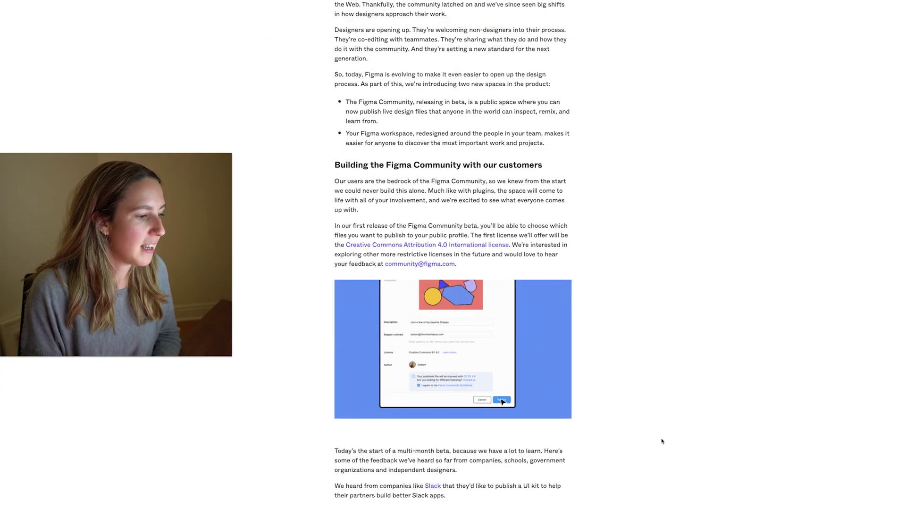
pyautogui.scroll(-1, 661, 441)
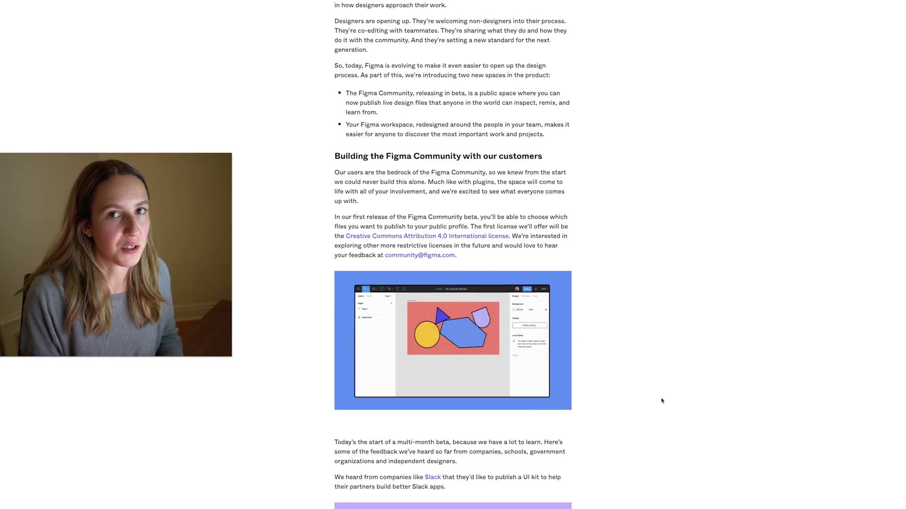
pyautogui.scroll(-1, 662, 398)
pyautogui.scroll(-3, 661, 397)
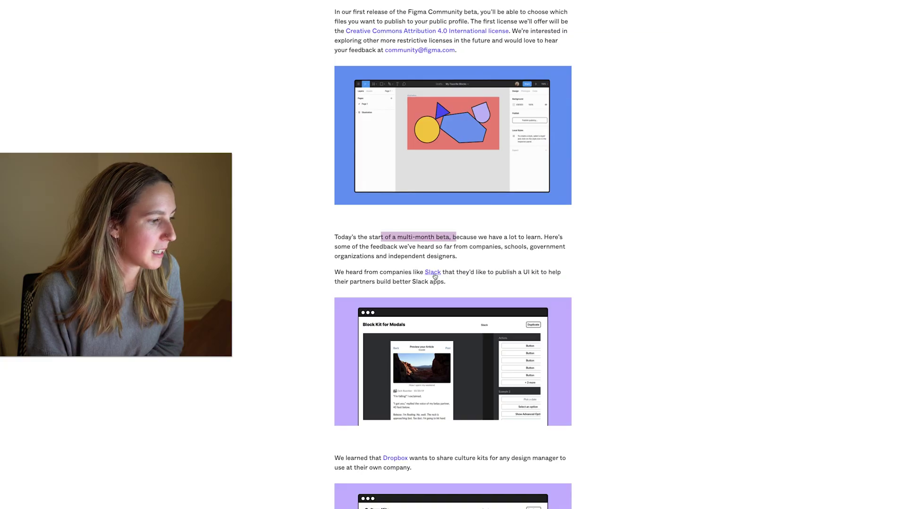
pyautogui.scroll(-2, 434, 278)
pyautogui.scroll(-10, 439, 308)
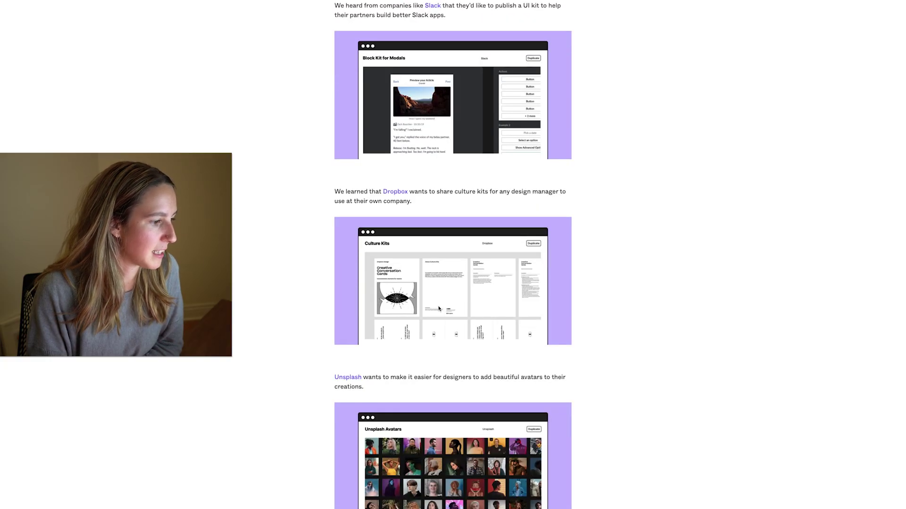
pyautogui.scroll(-3, 438, 309)
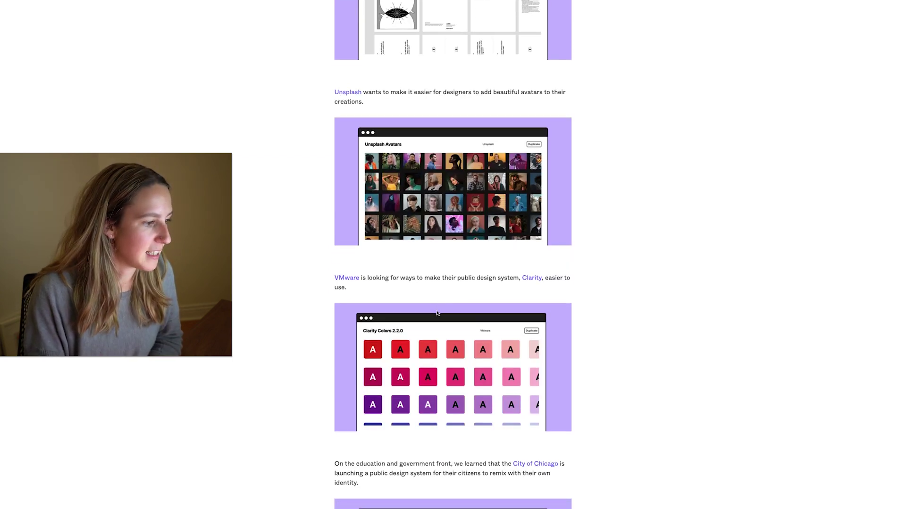
pyautogui.scroll(-1, 438, 309)
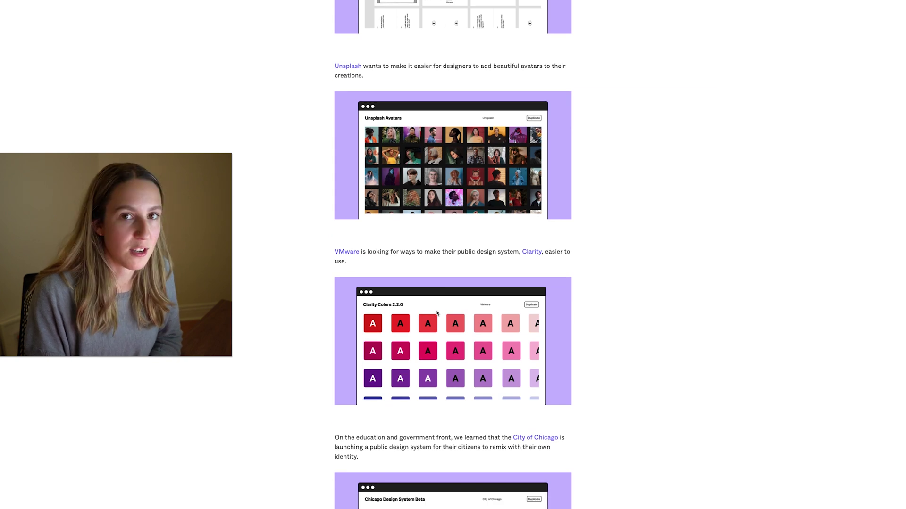
pyautogui.scroll(-1, 436, 313)
pyautogui.scroll(-3, 437, 313)
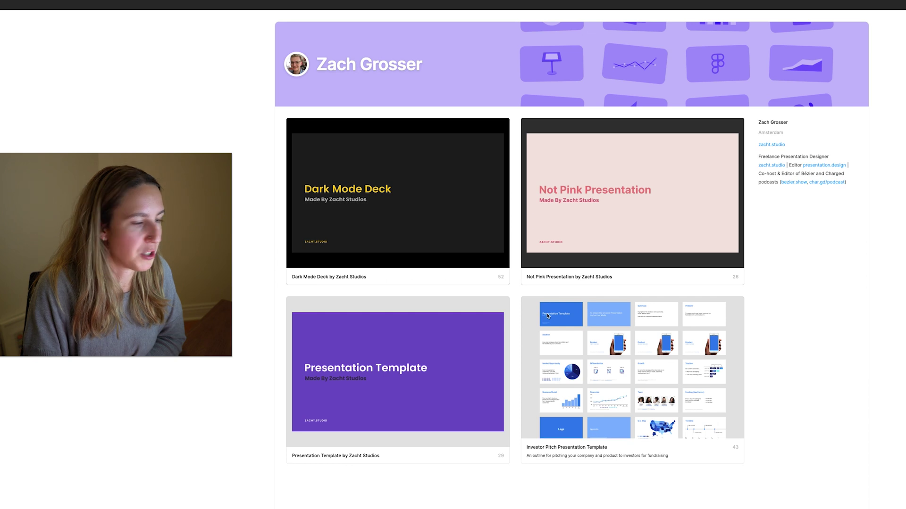
# Step: Open the Not Pink Presentation community page and zoom its slide preview in and out
pyautogui.click(587, 257)
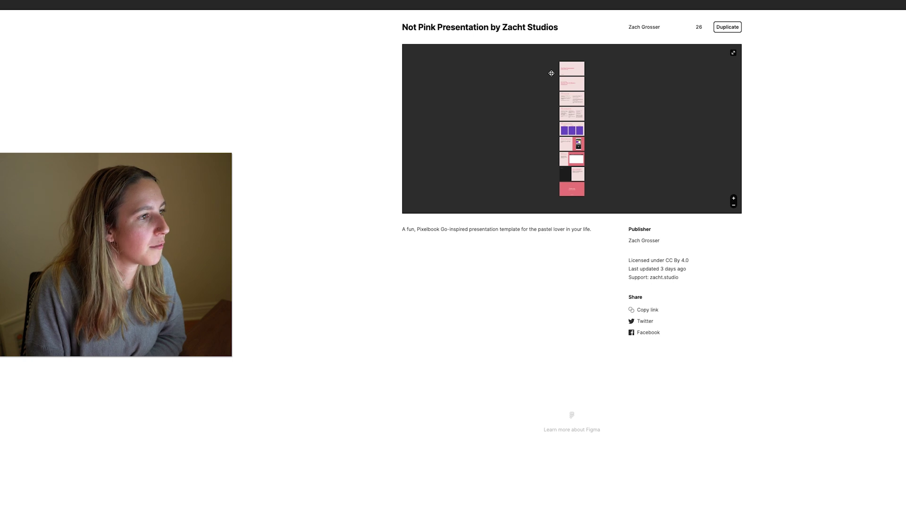
pyautogui.click(733, 198)
pyautogui.click(733, 199)
pyautogui.click(733, 198)
pyautogui.click(733, 199)
pyautogui.click(733, 205)
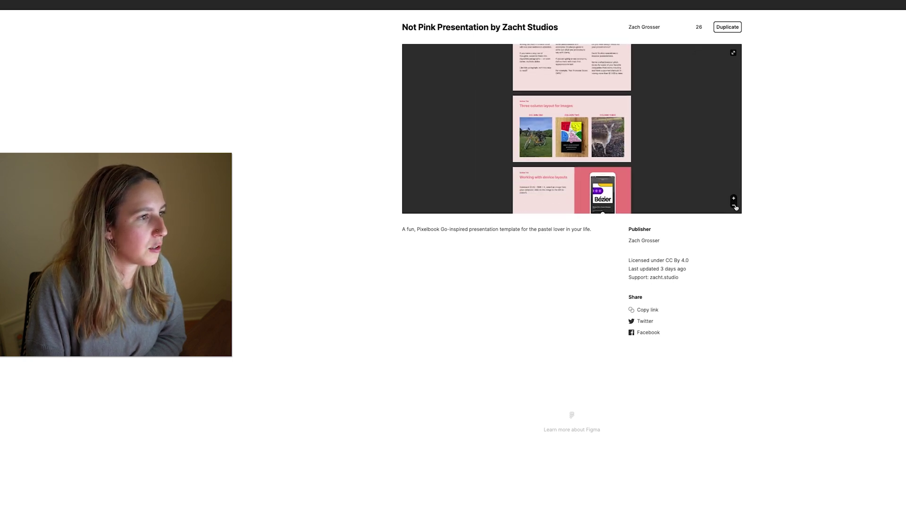
pyautogui.click(733, 206)
# Step: Zoom in on the cover slide, then highlight the CC BY 4.0 licence and last-updated details
pyautogui.moveTo(637, 147); pyautogui.dragTo(697, 176)
pyautogui.scroll(5, 697, 177)
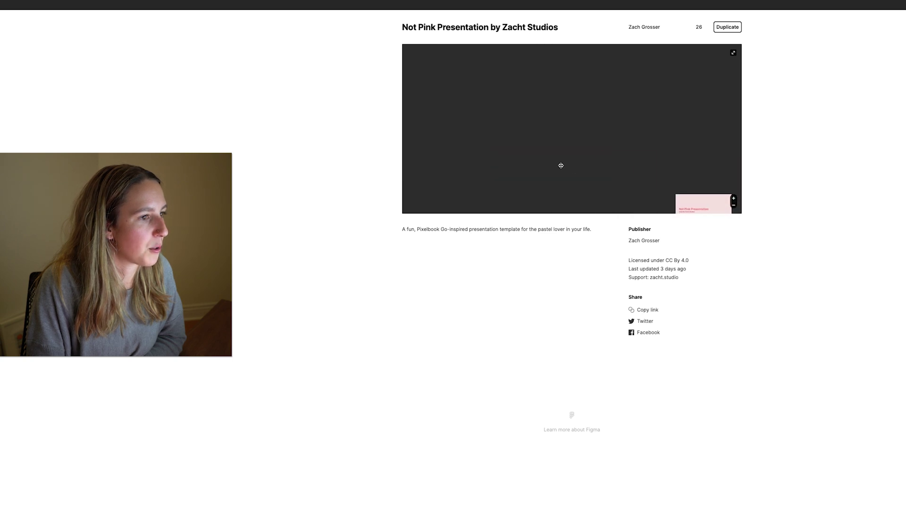
pyautogui.hscroll(3, 661, 168)
pyautogui.click(733, 198)
pyautogui.click(733, 199)
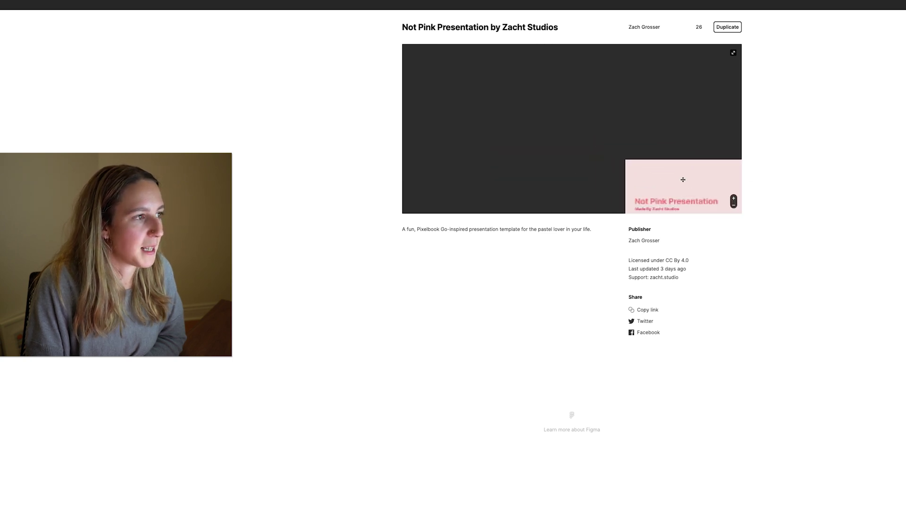
pyautogui.moveTo(683, 178); pyautogui.dragTo(529, 93)
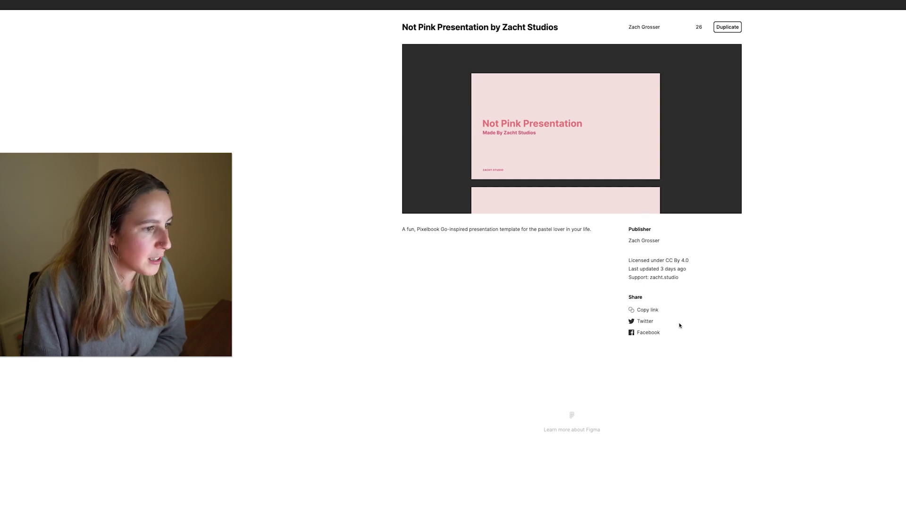
pyautogui.moveTo(659, 336); pyautogui.dragTo(618, 289)
pyautogui.moveTo(626, 258); pyautogui.dragTo(694, 283)
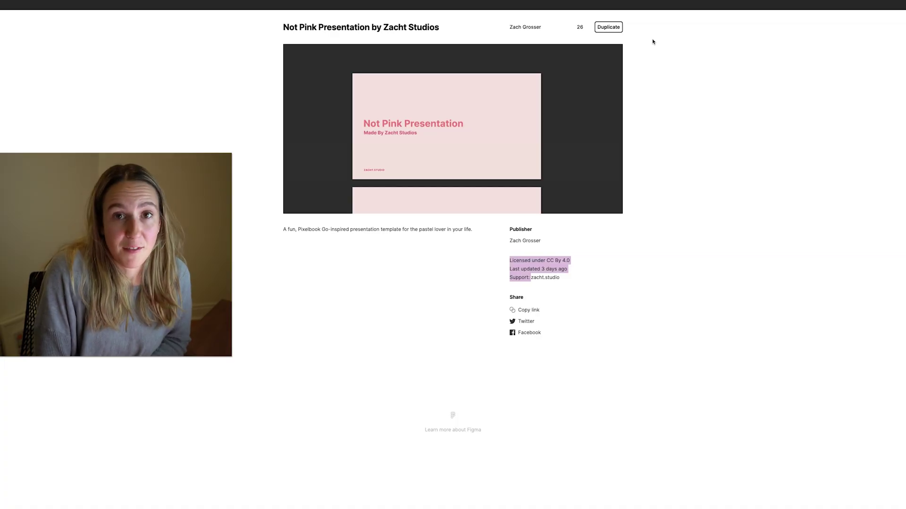
# Step: Start duplicating Not Pink Presentation and log in to Figma with a Google account
pyautogui.click(652, 42)
pyautogui.click(607, 29)
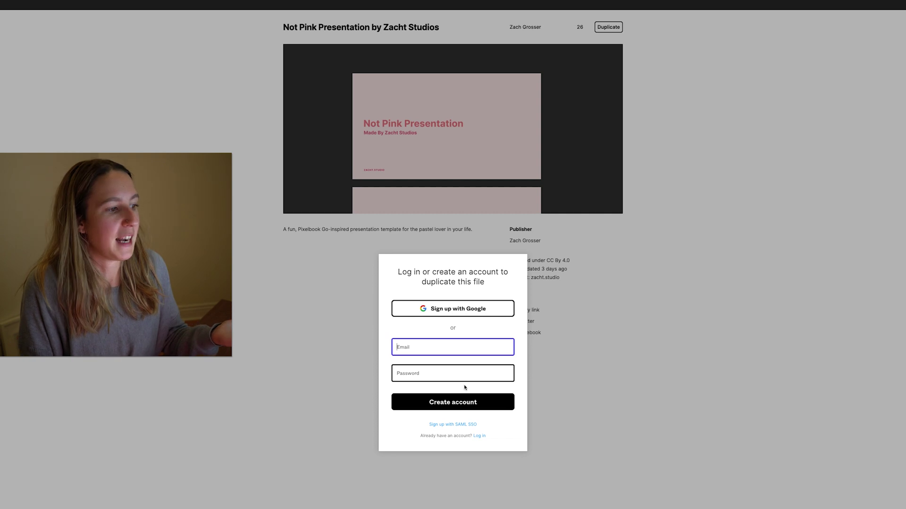
pyautogui.click(479, 436)
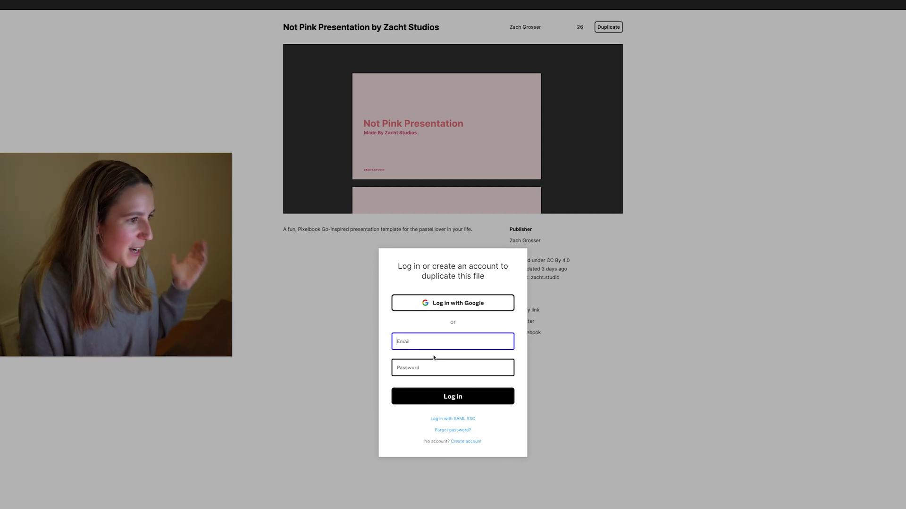
pyautogui.click(479, 308)
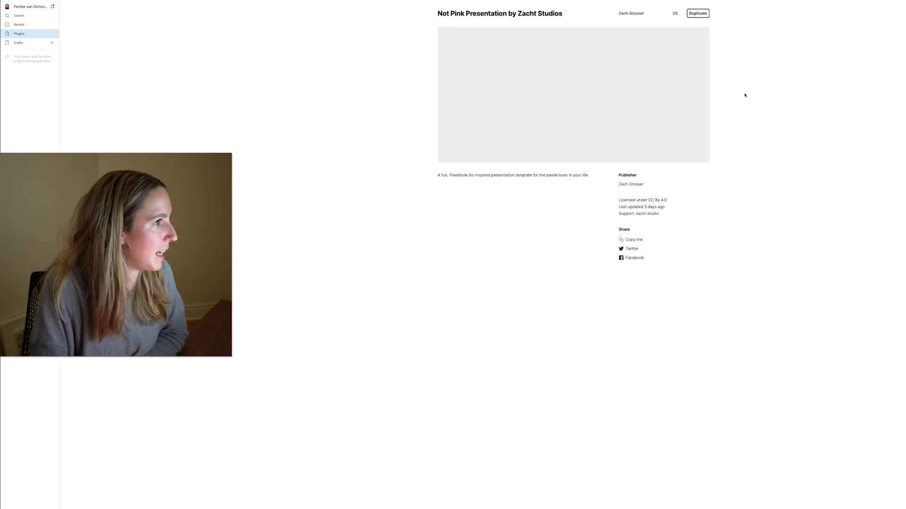
# Step: Duplicate the Not Pink Presentation file into Drafts
pyautogui.click(697, 14)
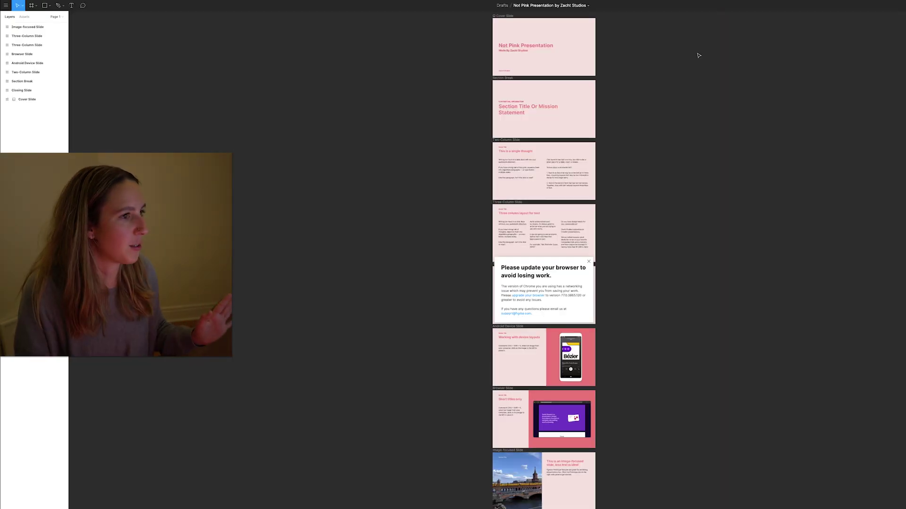
pyautogui.scroll(3, 632, 188)
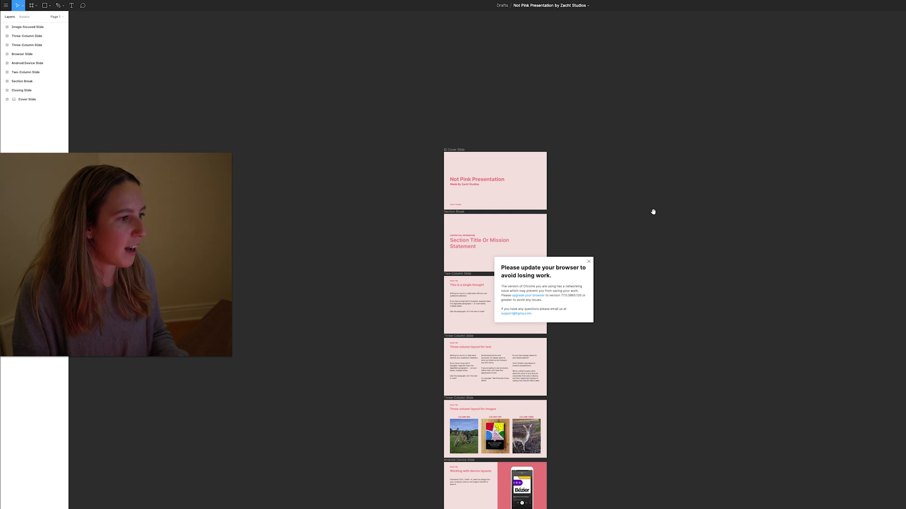
pyautogui.scroll(-2, 653, 211)
pyautogui.hscroll(-2, 653, 211)
pyautogui.scroll(-1, 588, 266)
pyautogui.hscroll(-2, 589, 266)
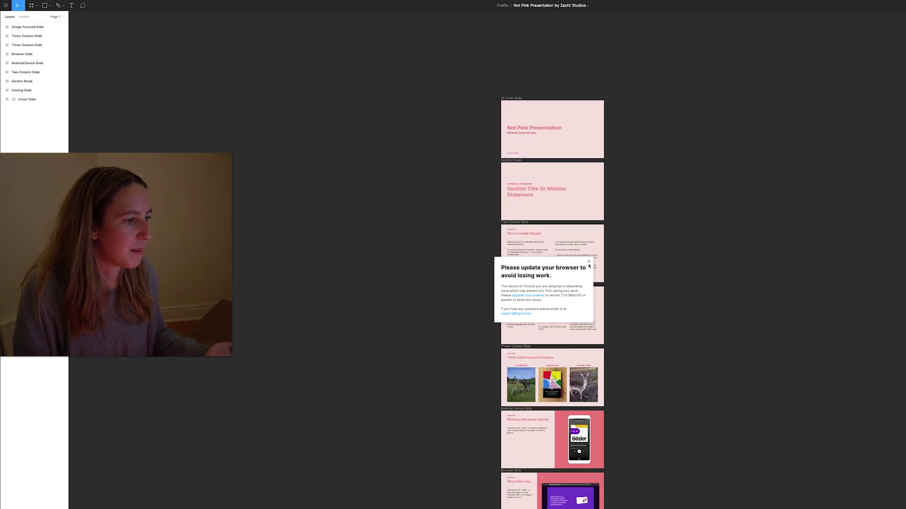
# Step: Dismiss the browser update notice and zoom the canvas onto the Cover Slide
pyautogui.click(589, 262)
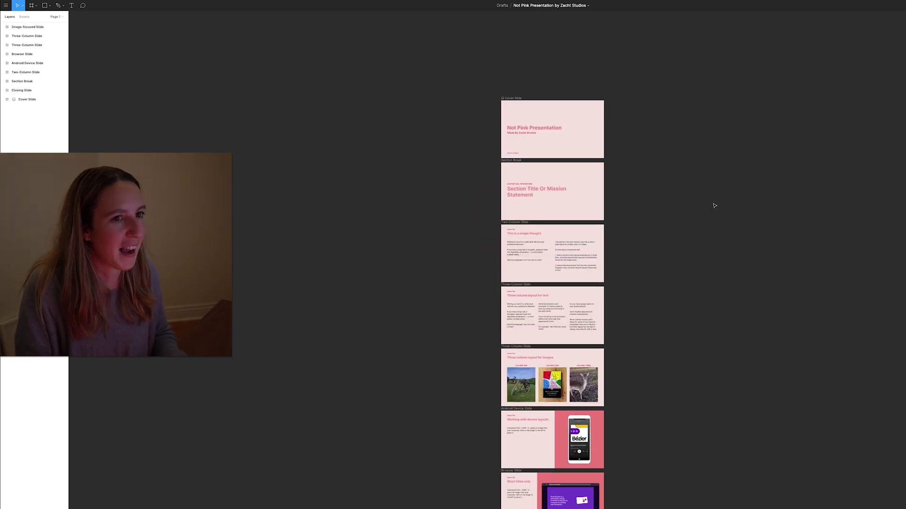
pyautogui.moveTo(702, 210); pyautogui.dragTo(657, 234)
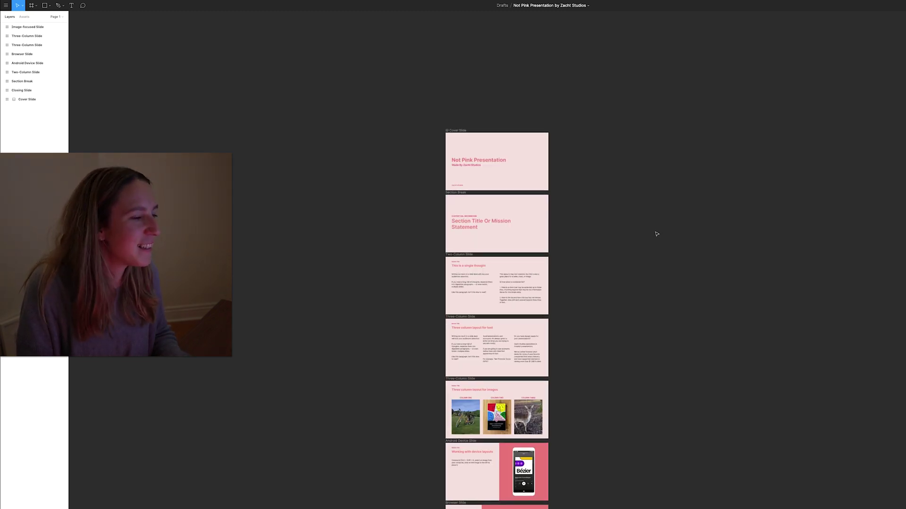
pyautogui.moveTo(425, 111); pyautogui.dragTo(556, 214)
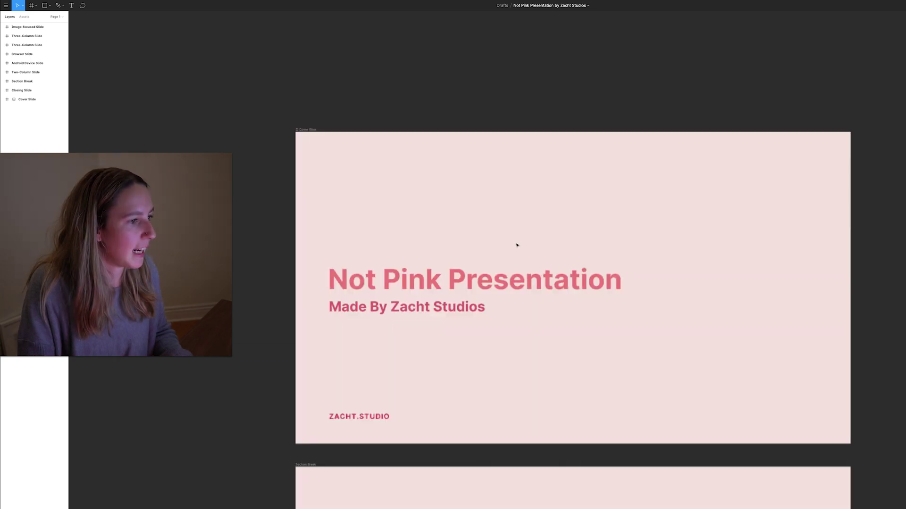
# Step: Replace the cover title text with 'Very Pink Presentation' and check its font name
pyautogui.click(522, 280)
pyautogui.doubleClick(522, 279)
pyautogui.hotkey('ctrl', 'a')
pyautogui.write('Very Pink')
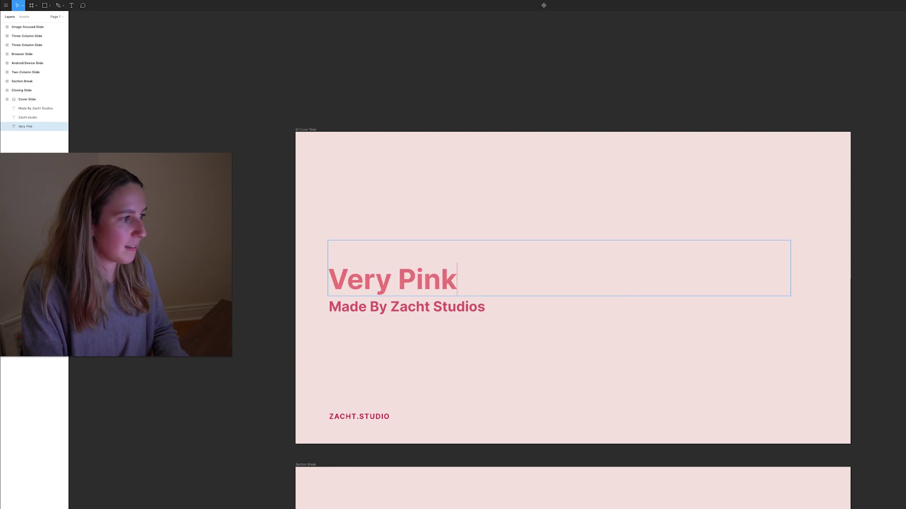
pyautogui.write(' Presentation')
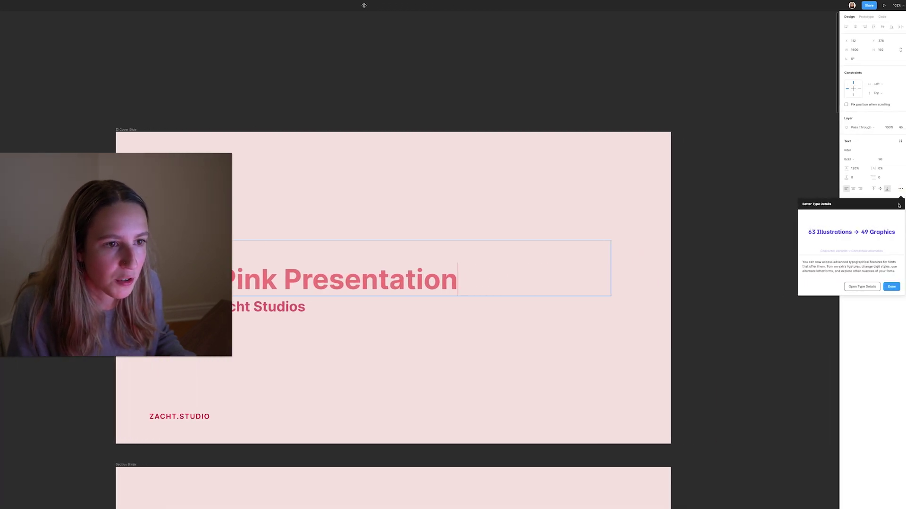
pyautogui.click(891, 286)
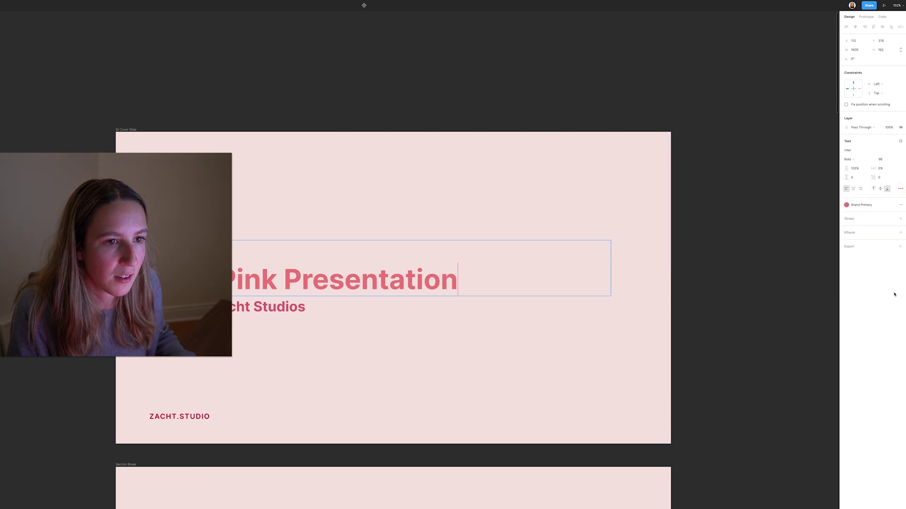
pyautogui.click(852, 151)
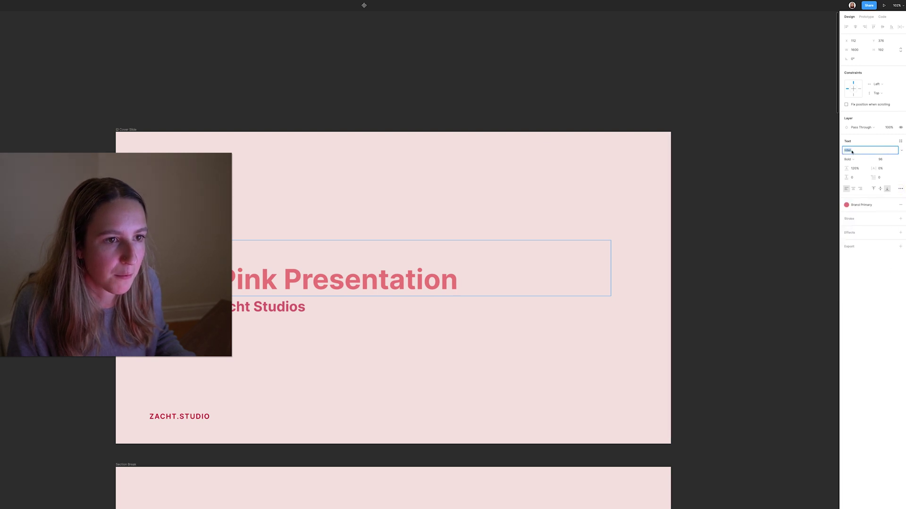
pyautogui.click(699, 277)
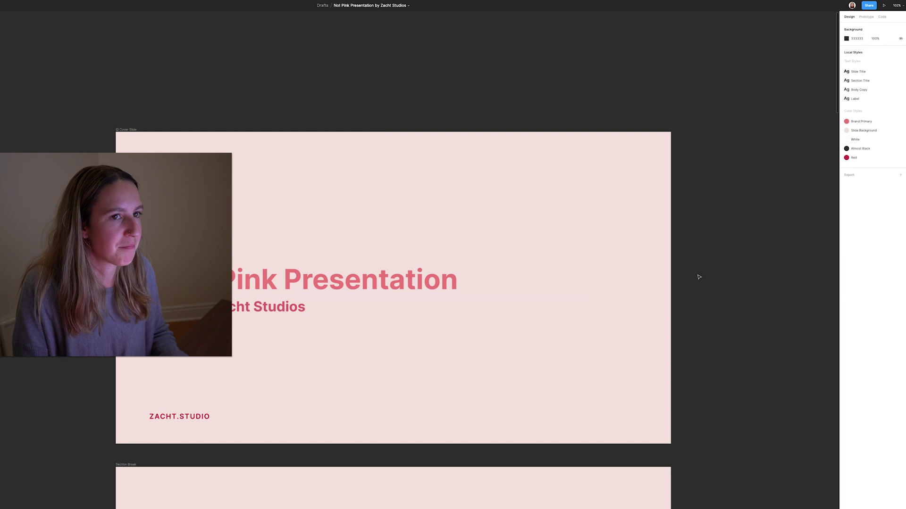
# Step: Recheck the cover title's font in the Text panel and finish editing the title
pyautogui.click(411, 292)
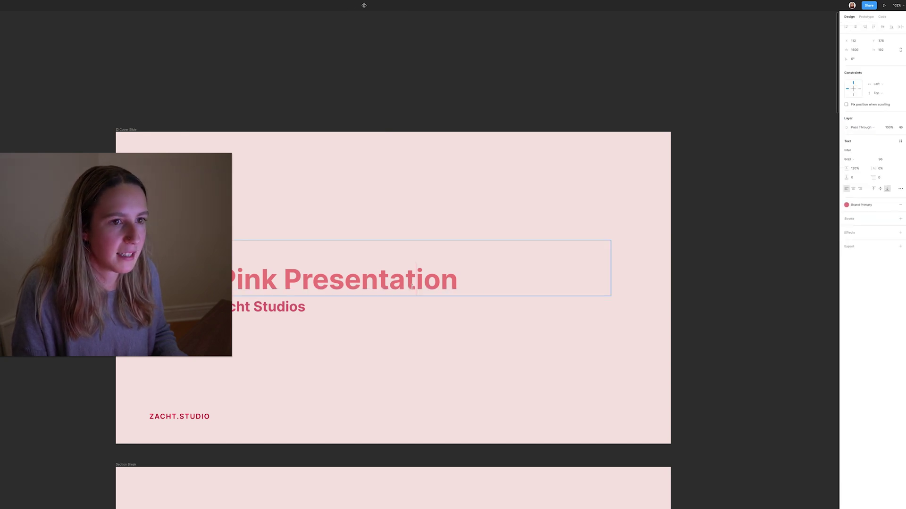
pyautogui.doubleClick(411, 293)
pyautogui.click(850, 151)
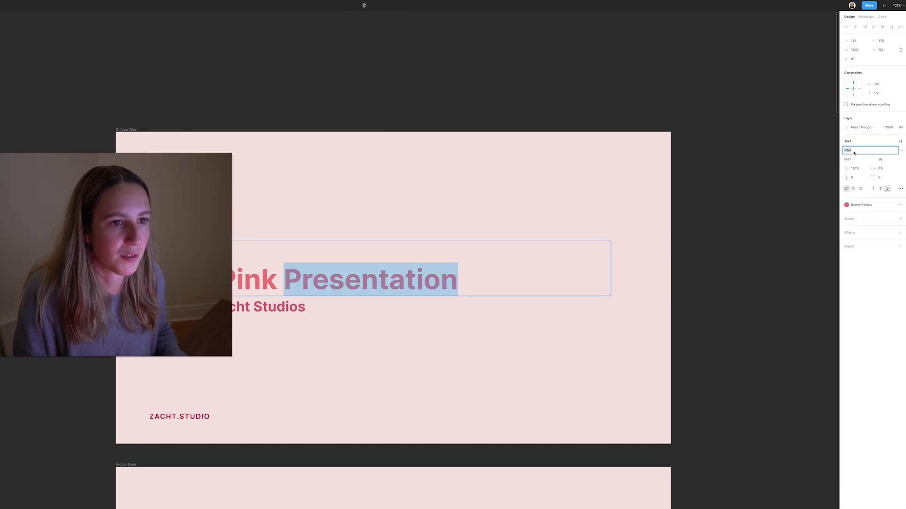
pyautogui.press('Escape')
pyautogui.click(328, 105)
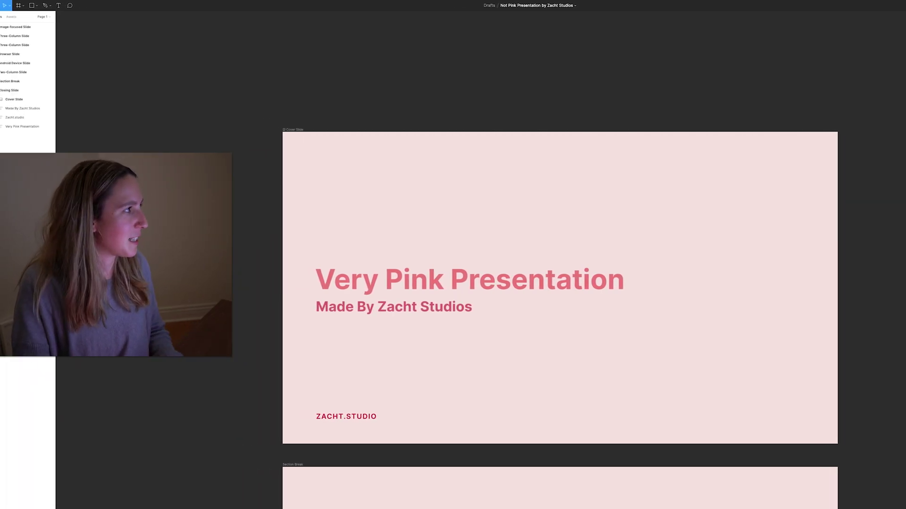
pyautogui.click(5, 7)
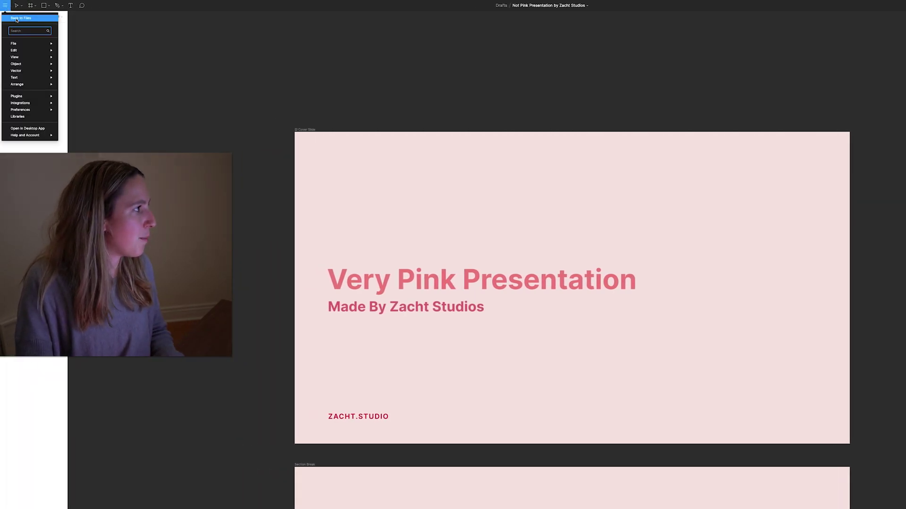
# Step: Go Back to Files from the editor and show the Recent files list
pyautogui.click(17, 19)
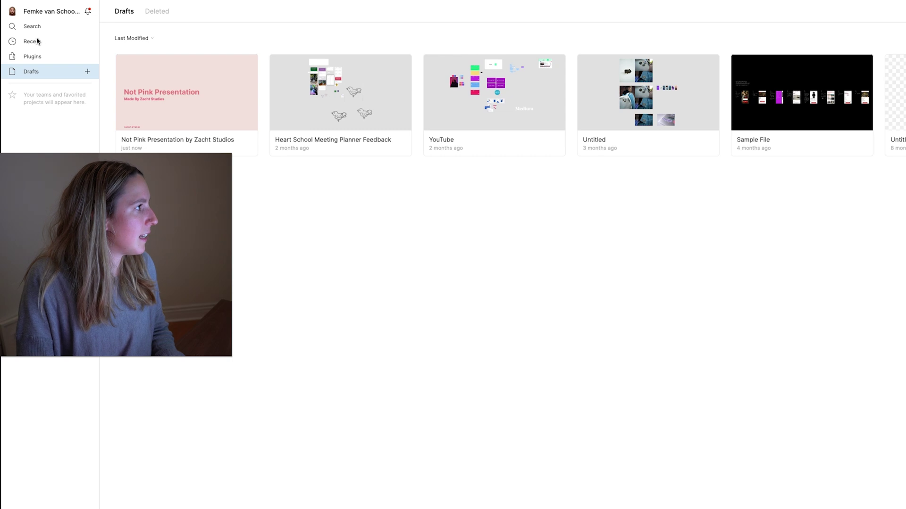
pyautogui.click(34, 42)
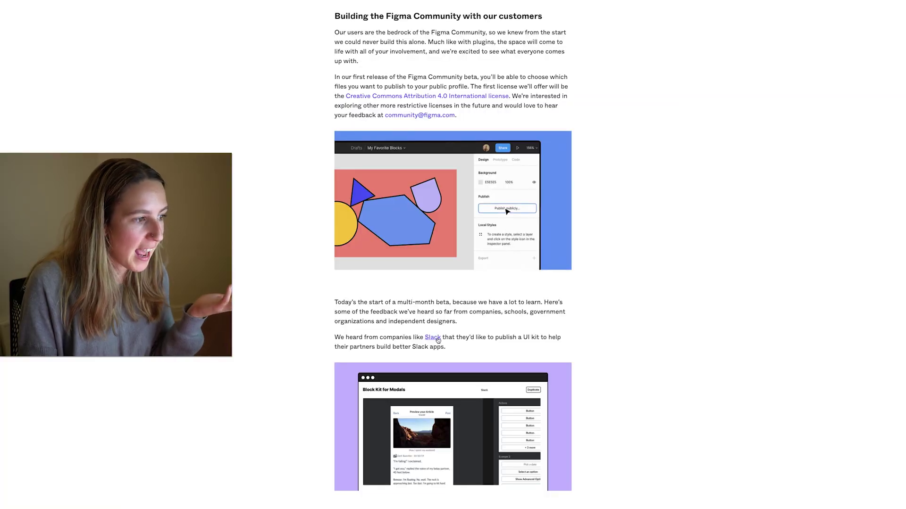
# Step: Follow the Slack link in the Community post's paragraph about UI kits
pyautogui.click(438, 339)
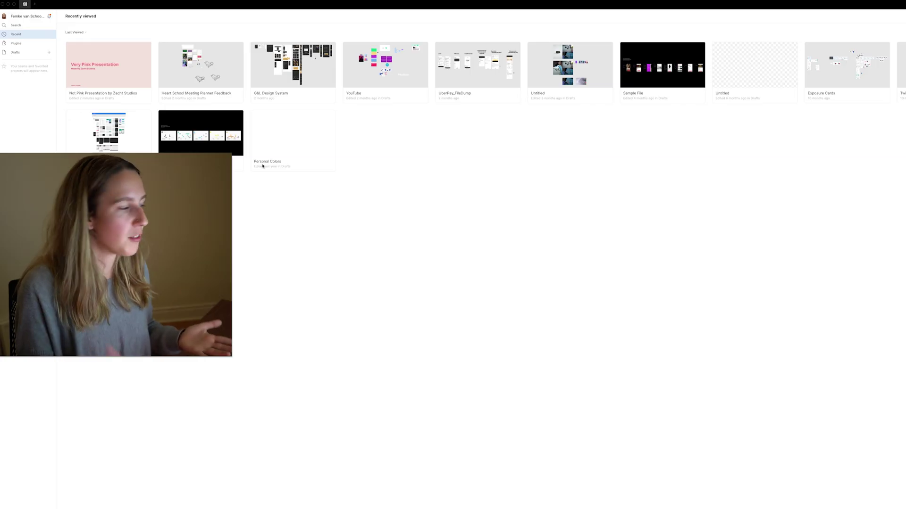
# Step: Switch between Plugins, Recent and Drafts in the sidebar, ending on Featured Plugins
pyautogui.click(16, 43)
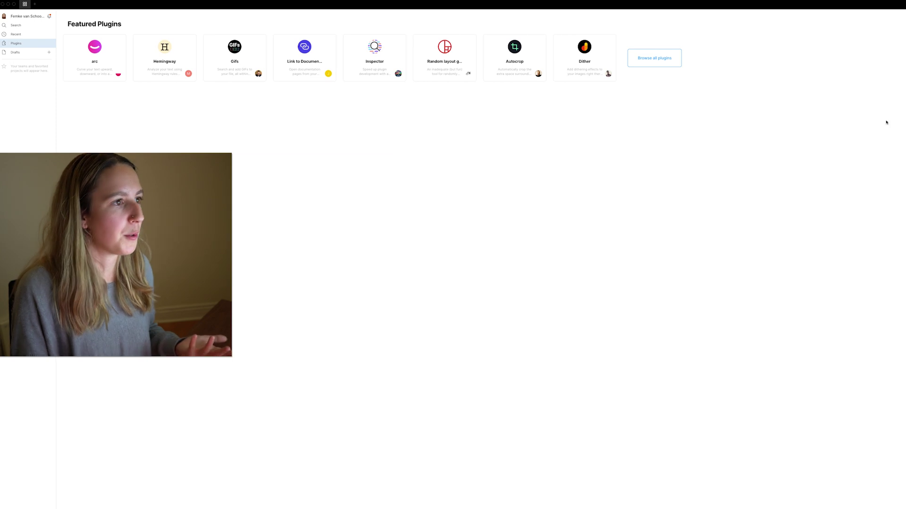
pyautogui.click(20, 36)
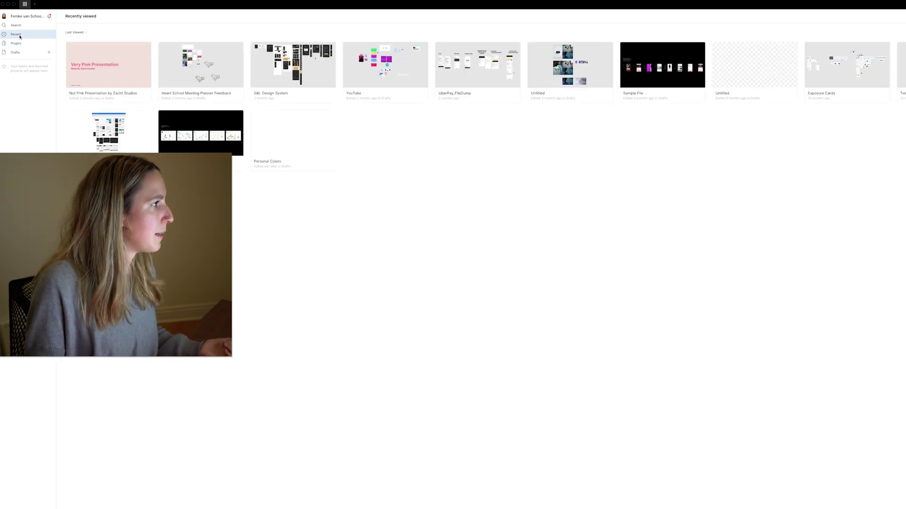
pyautogui.click(15, 43)
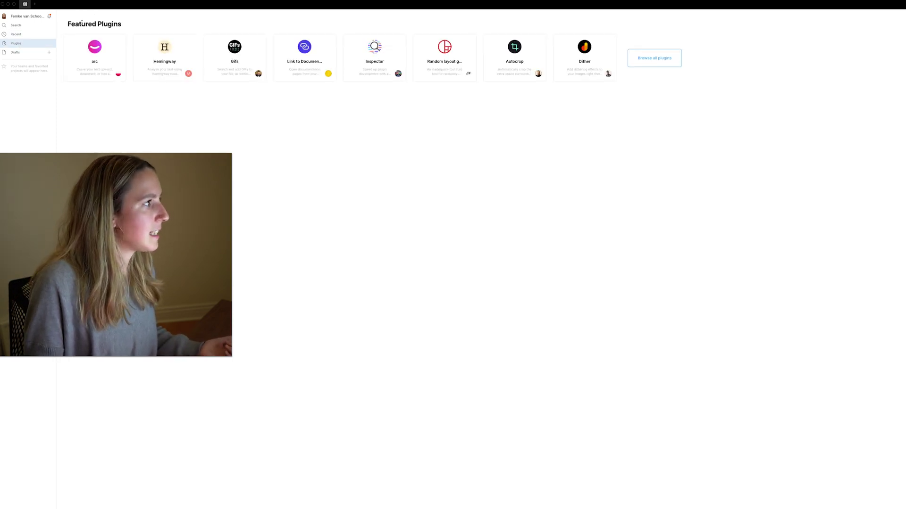
pyautogui.click(16, 53)
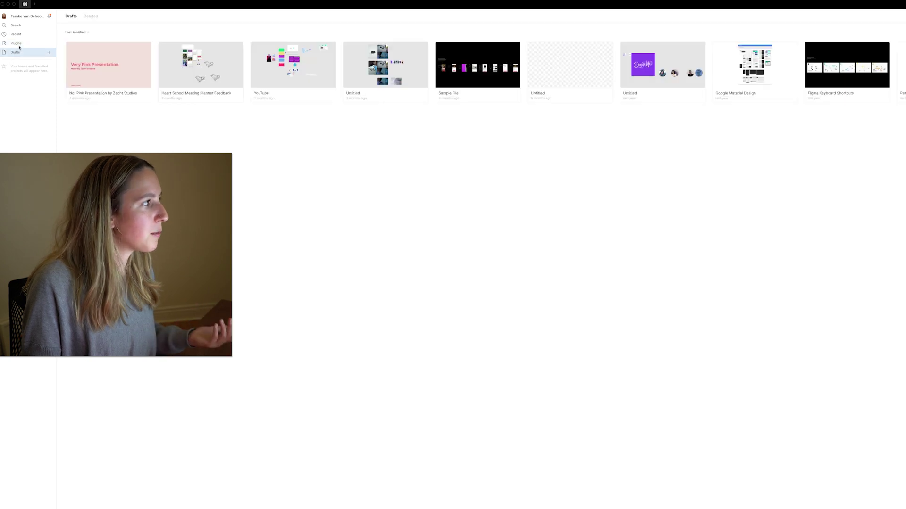
pyautogui.click(16, 44)
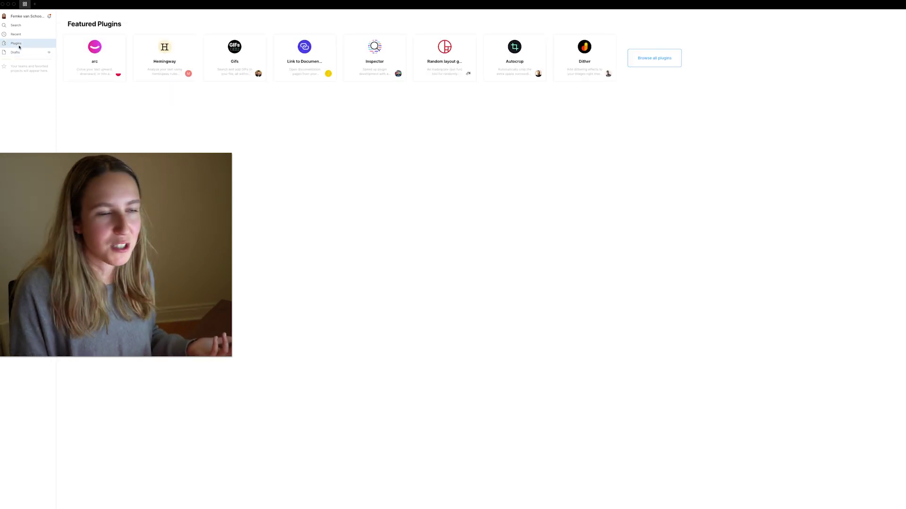